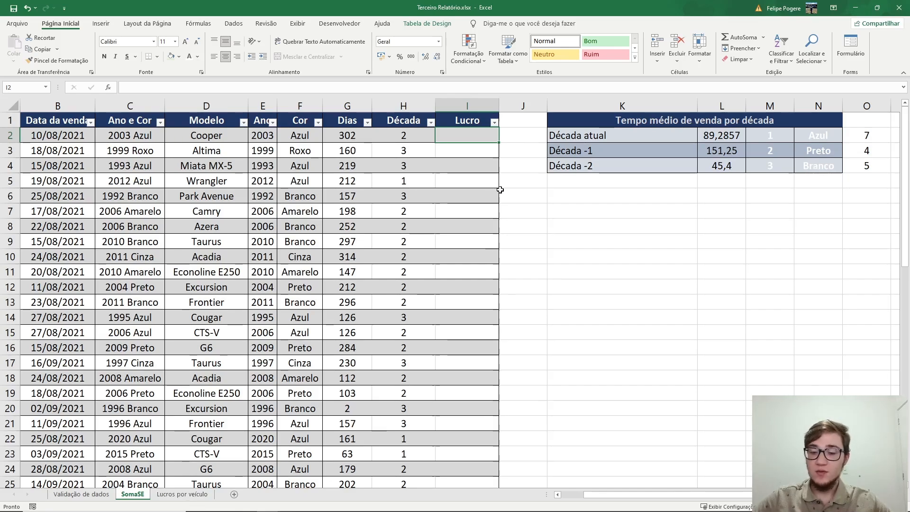
pyautogui.write('=procv')
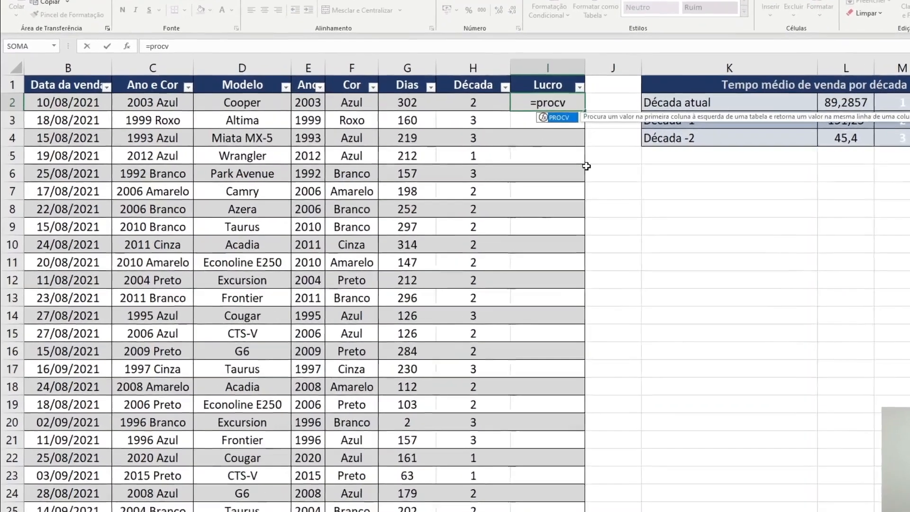
pyautogui.press('Tab')
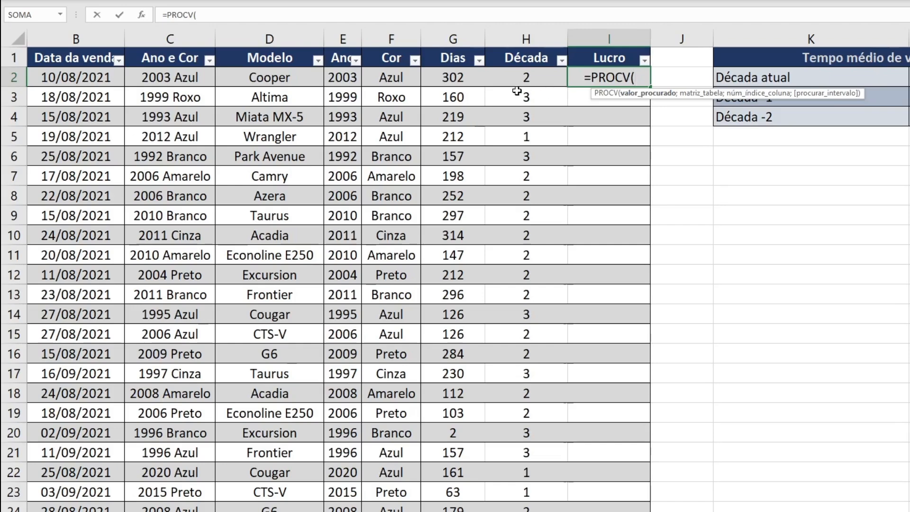
pyautogui.click(265, 78)
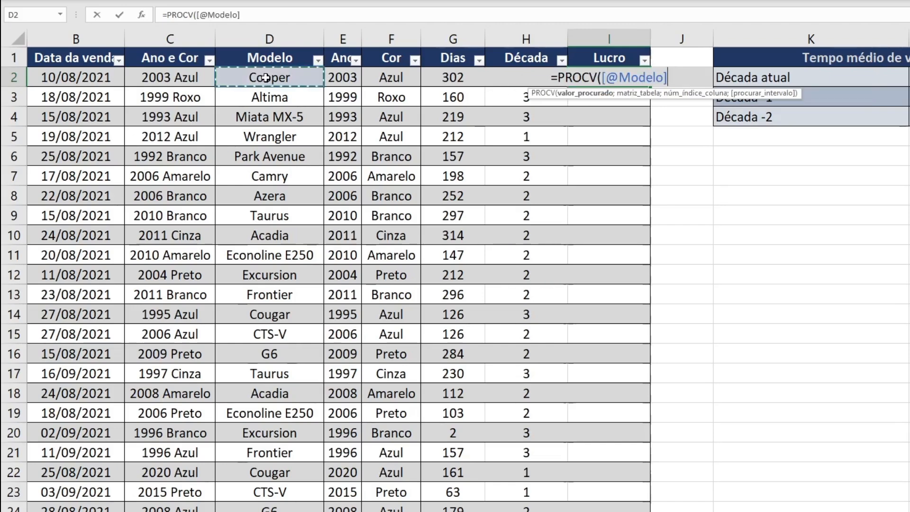
pyautogui.write(';')
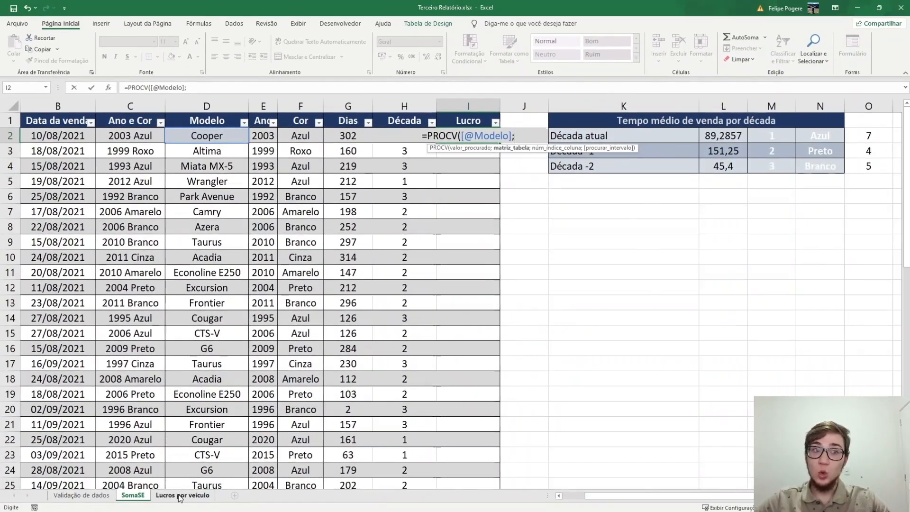
pyautogui.click(183, 495)
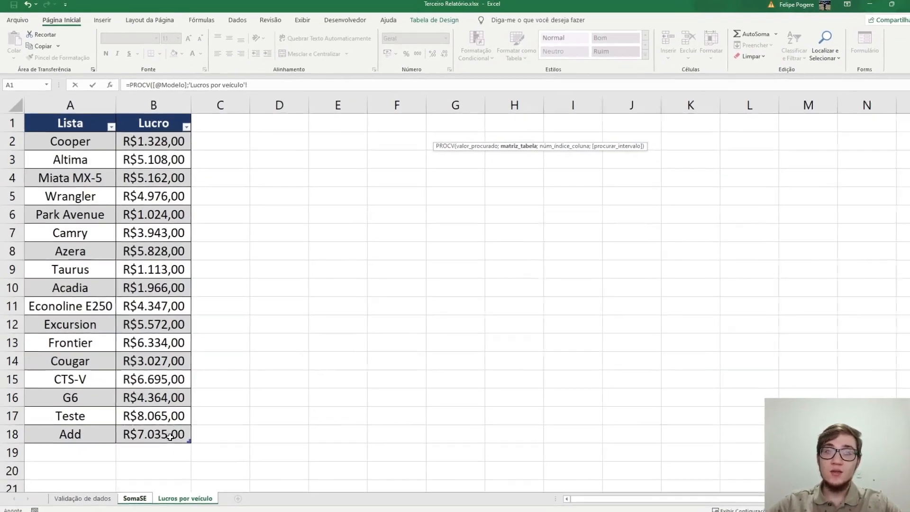
pyautogui.moveTo(170, 437); pyautogui.dragTo(53, 142)
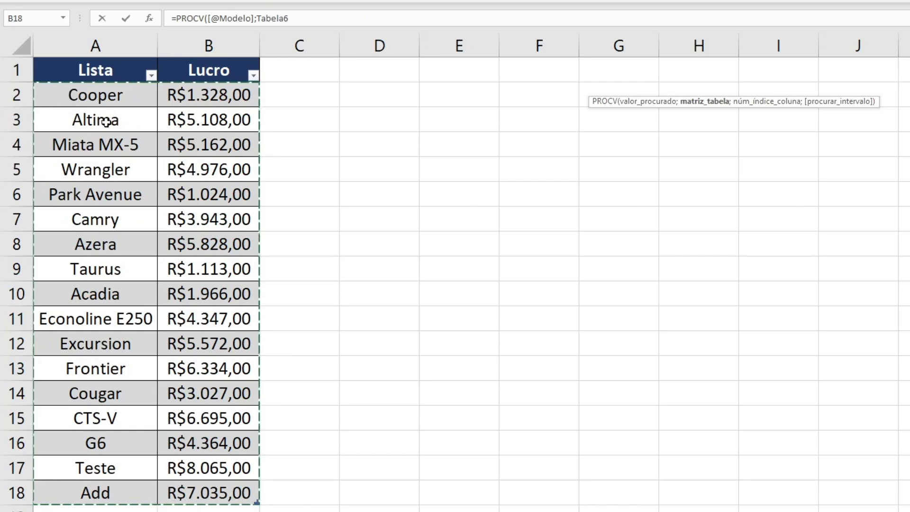
pyautogui.click(310, 21)
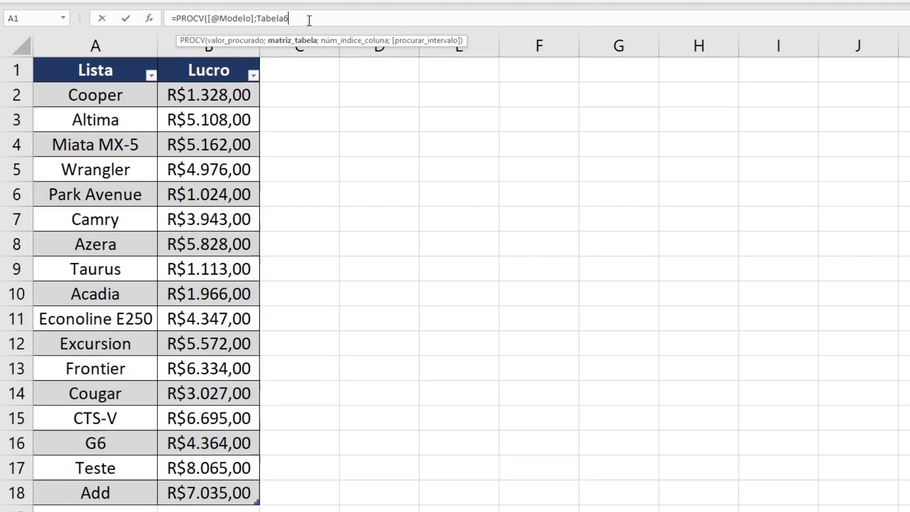
# - Complete the PROCV formula with column index 2 and FALSO for an exact match
pyautogui.write(';)')
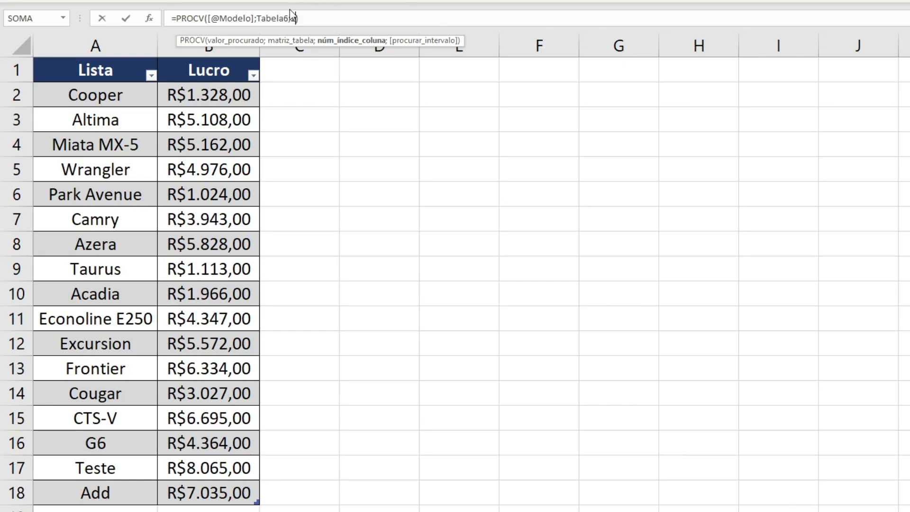
pyautogui.write(';')
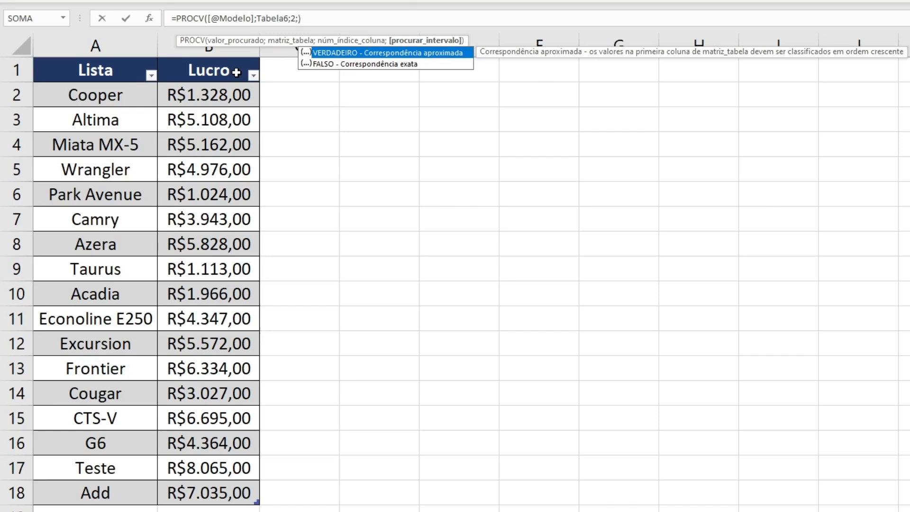
pyautogui.press('Down')
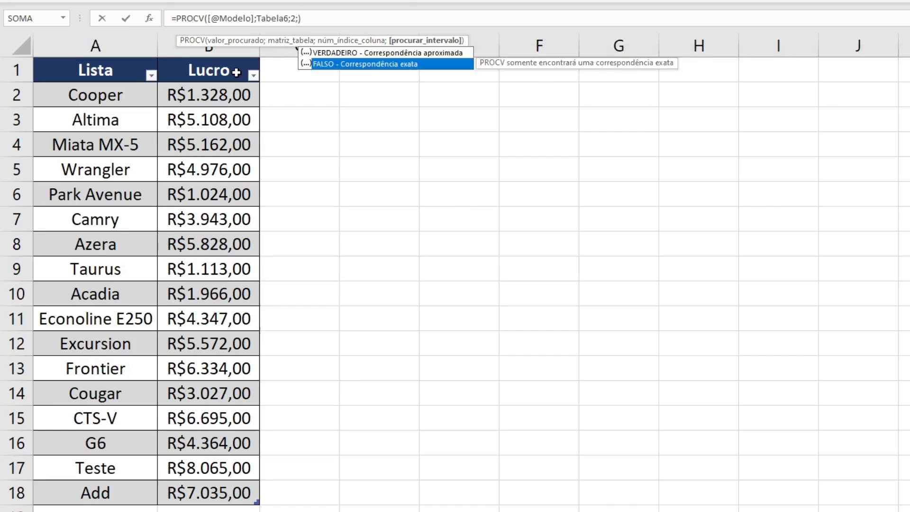
pyautogui.press('Tab')
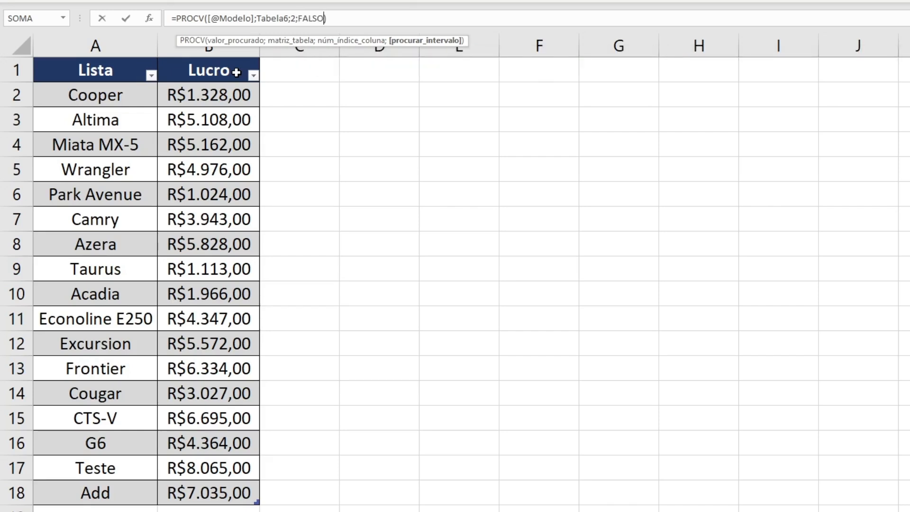
pyautogui.press('Return')
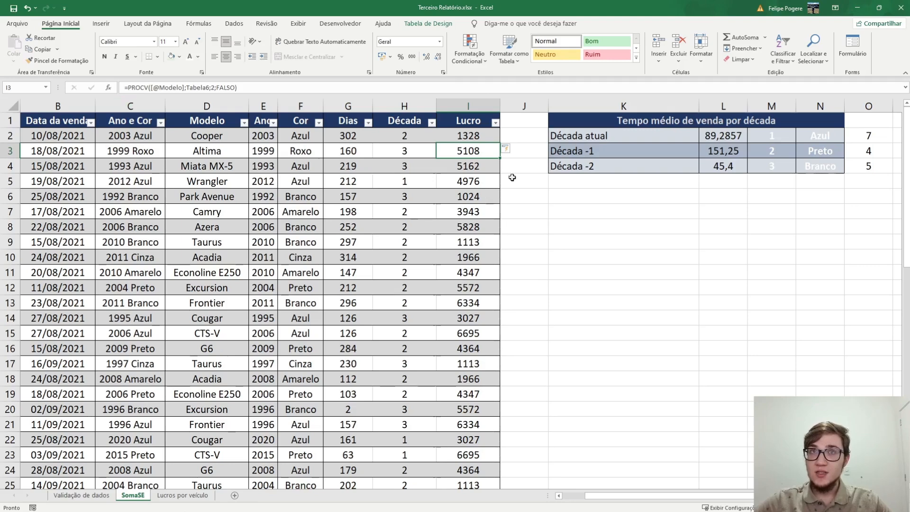
# - Compare the Cooper row's model and Lucro result on SomaSE with its entry on the Lucros por veículo sheet
pyautogui.click(223, 137)
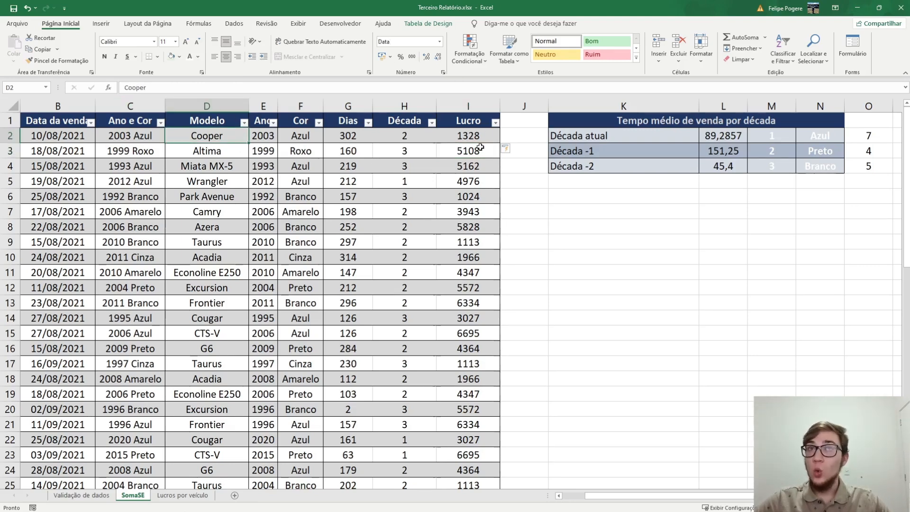
pyautogui.click(169, 499)
pyautogui.click(71, 145)
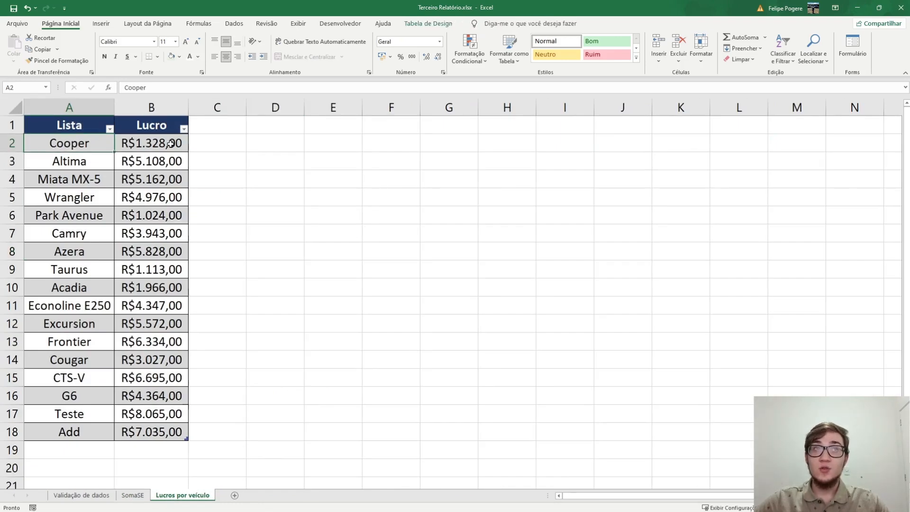
pyautogui.click(133, 496)
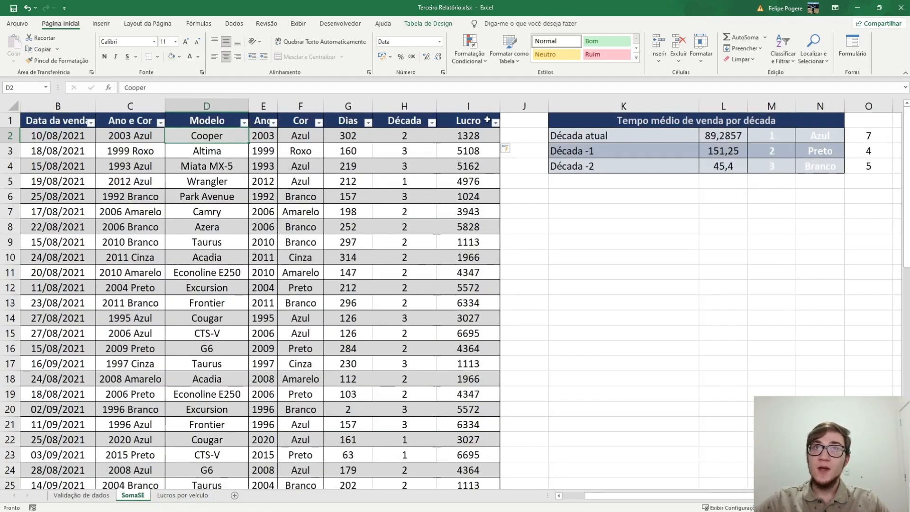
pyautogui.click(467, 133)
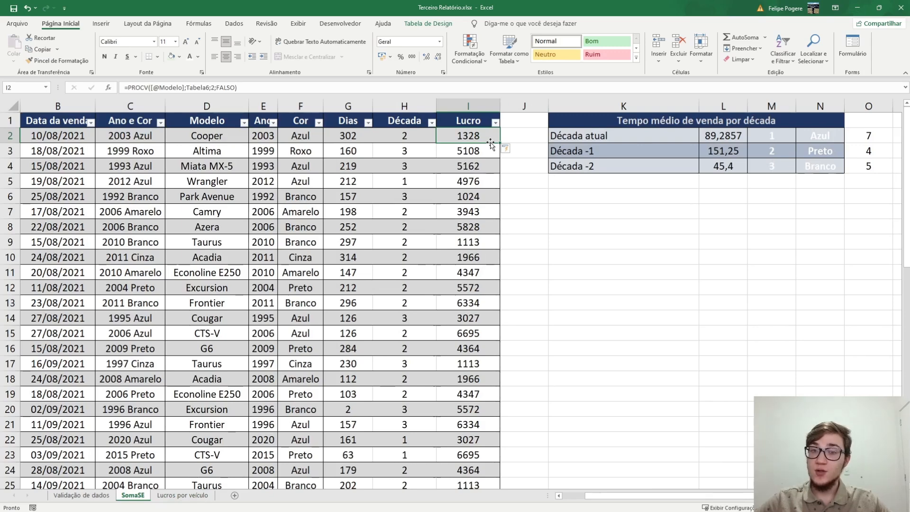
# - Compare the position of the model names in the two tables on the Lucros por veículo sheet, and return to SomaSE
pyautogui.hotkey('ctrl', 'pagedown')
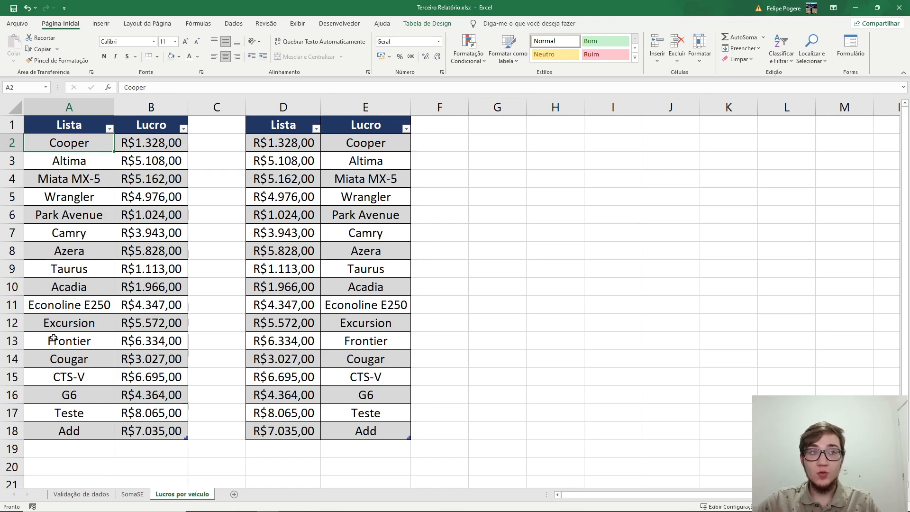
pyautogui.moveTo(70, 424); pyautogui.dragTo(74, 147)
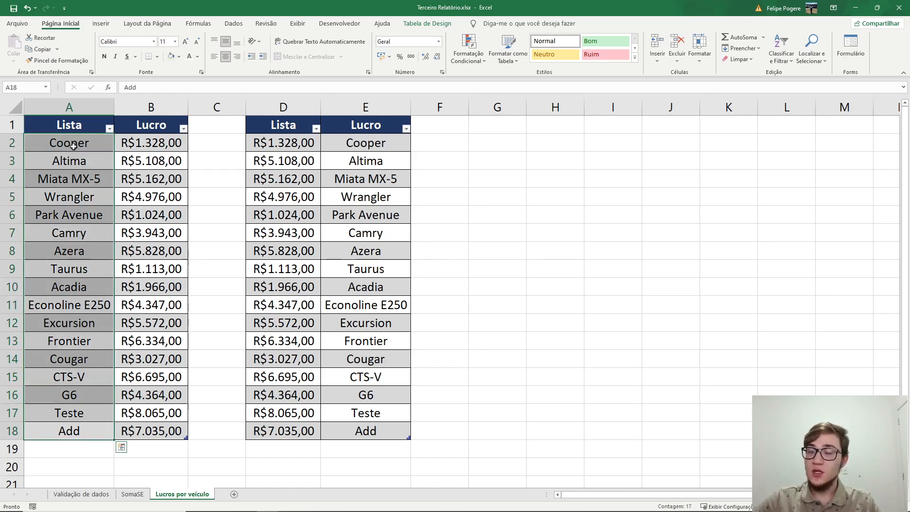
pyautogui.moveTo(394, 139); pyautogui.dragTo(373, 440)
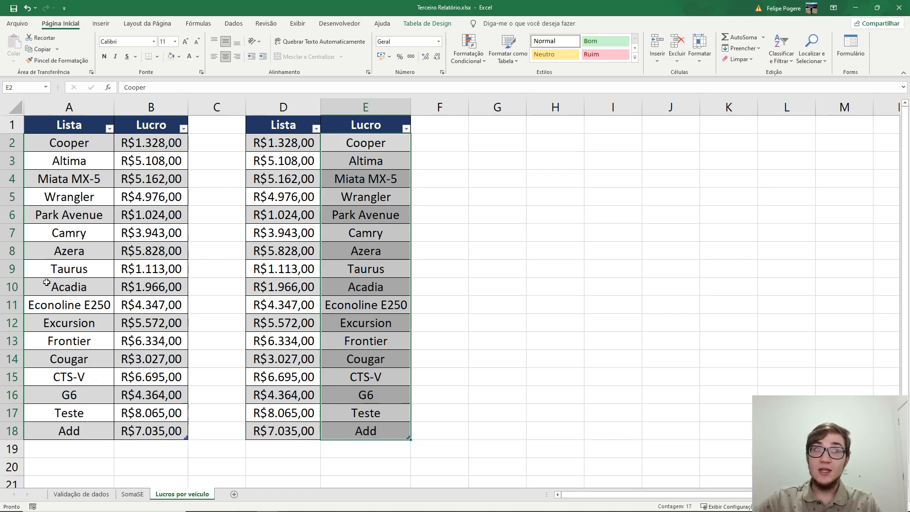
pyautogui.moveTo(47, 143); pyautogui.dragTo(147, 143)
pyautogui.click(341, 146)
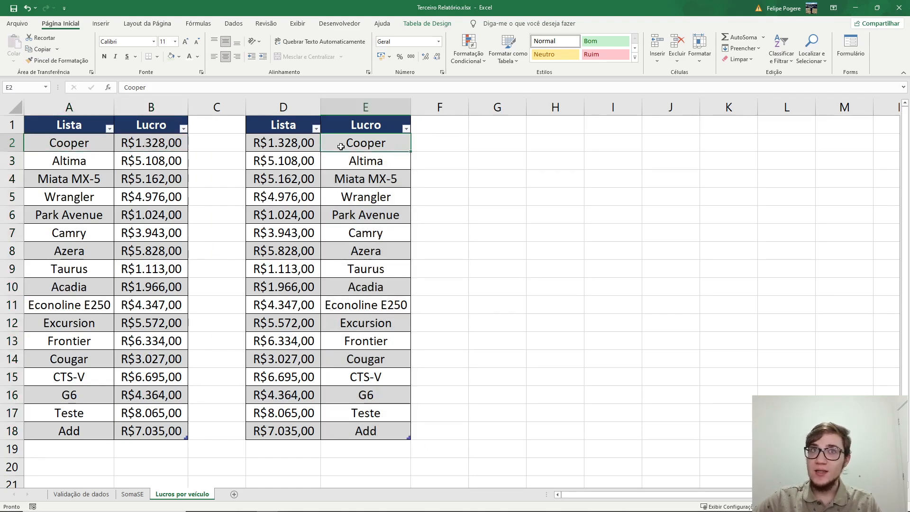
pyautogui.hotkey('ctrl', 'pageup')
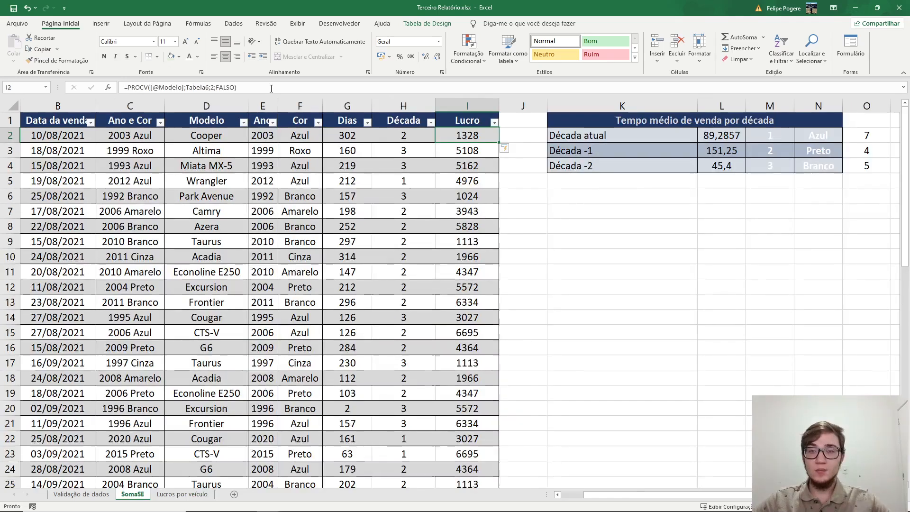
# - Try replacing the PROCV table array and remaining arguments with Tabela68, the second table on Lucros por veículo
pyautogui.moveTo(271, 89); pyautogui.dragTo(186, 87)
pyautogui.click(185, 495)
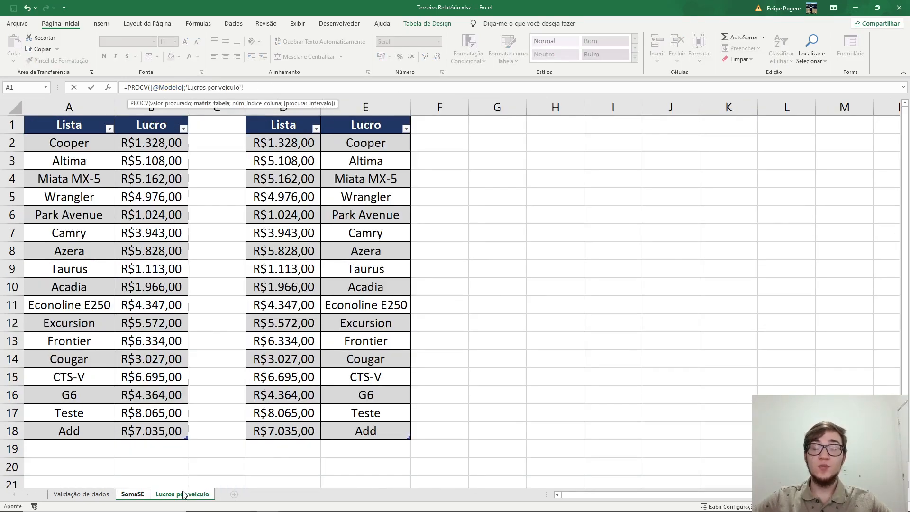
pyautogui.click(274, 146)
pyautogui.moveTo(274, 146); pyautogui.dragTo(393, 427)
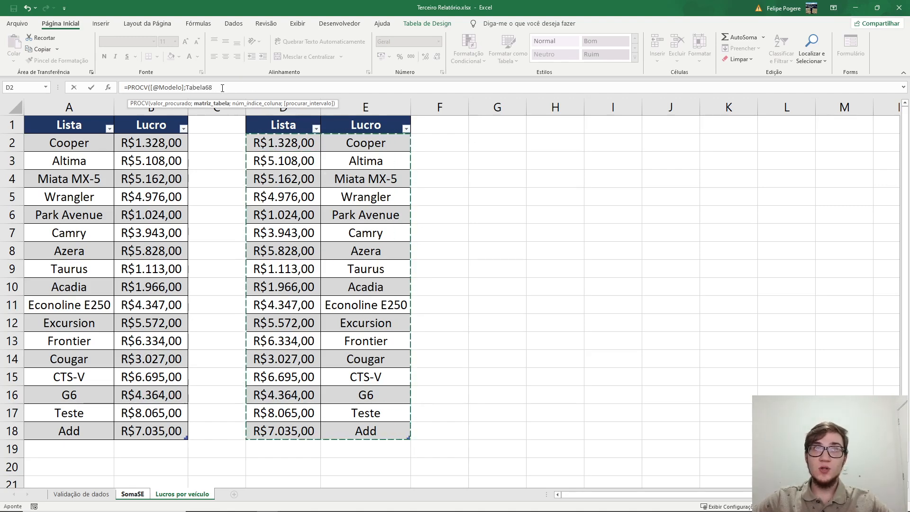
# - Try column index 1 with FALSO in the PROCV on Tabela68, and undo the formula change
pyautogui.write(';')
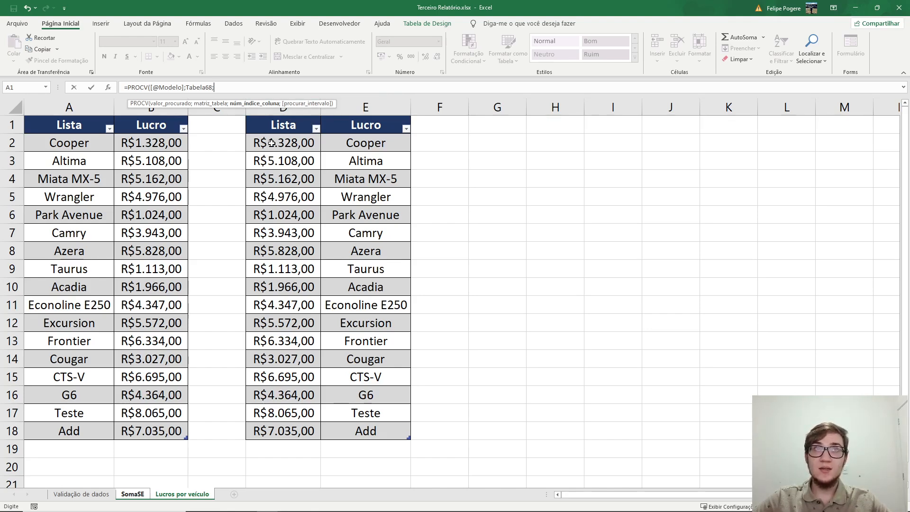
pyautogui.write(';')
pyautogui.press('Down')
pyautogui.press('Tab')
pyautogui.write(')')
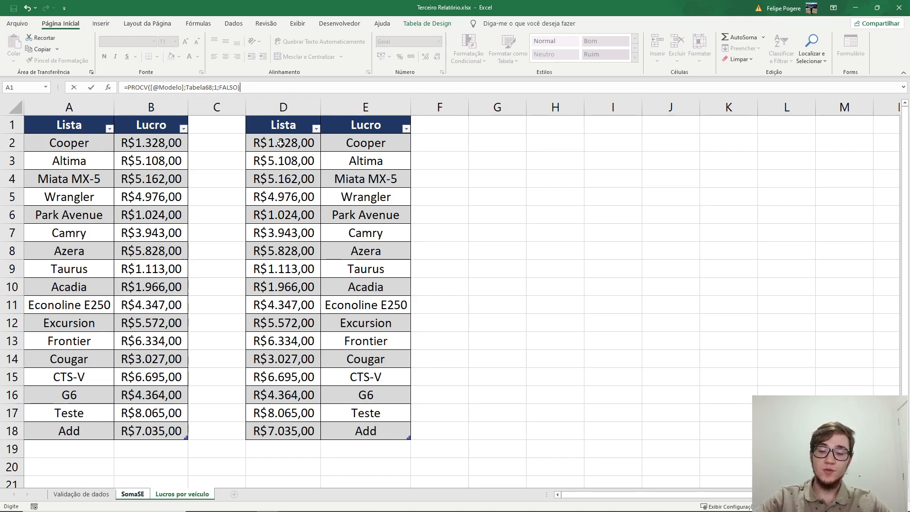
pyautogui.press('Return')
pyautogui.click(475, 135)
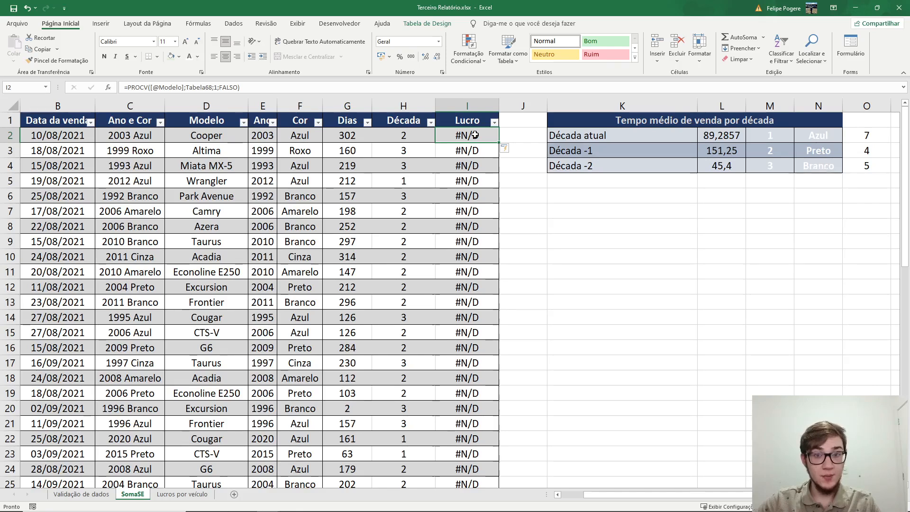
pyautogui.hotkey('ctrl', 'z')
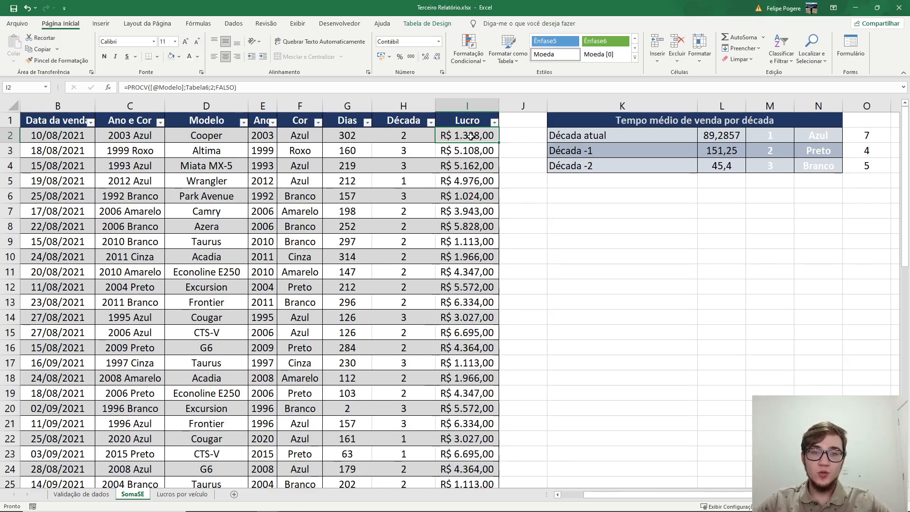
pyautogui.moveTo(471, 136); pyautogui.dragTo(480, 424)
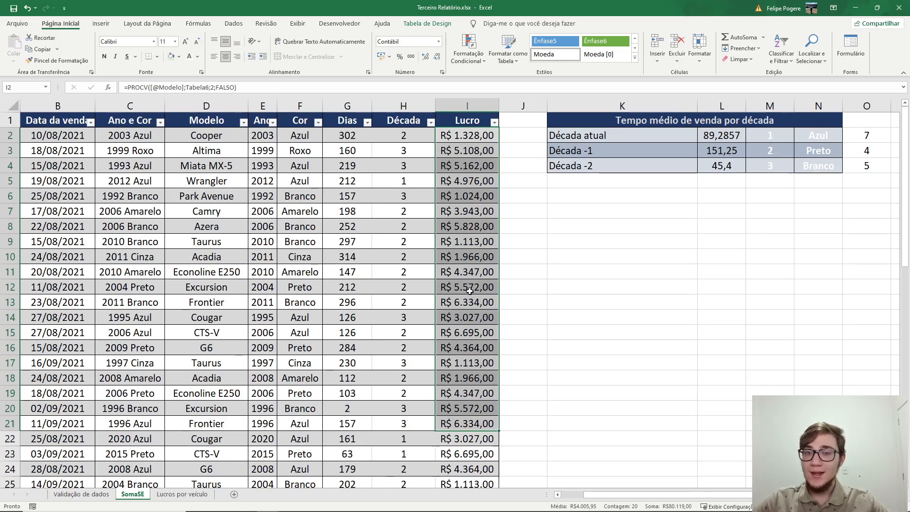
pyautogui.moveTo(66, 141); pyautogui.dragTo(486, 142)
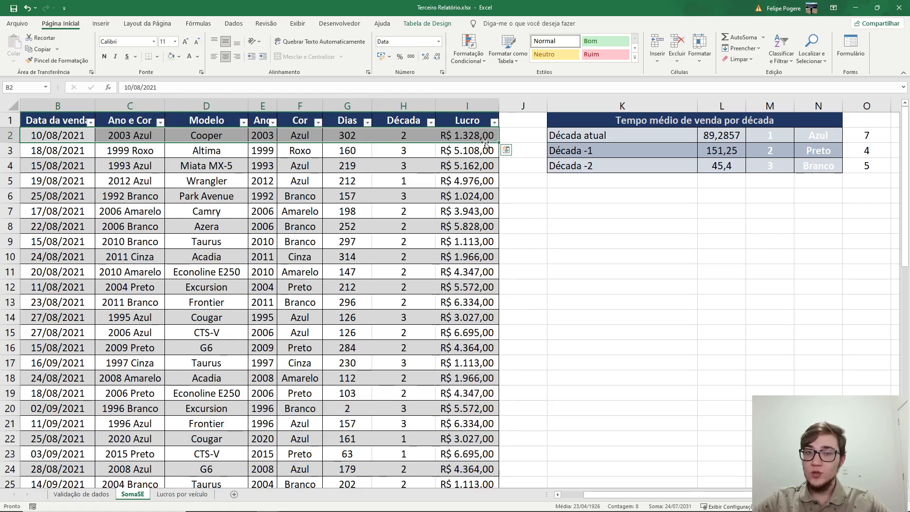
pyautogui.click(484, 137)
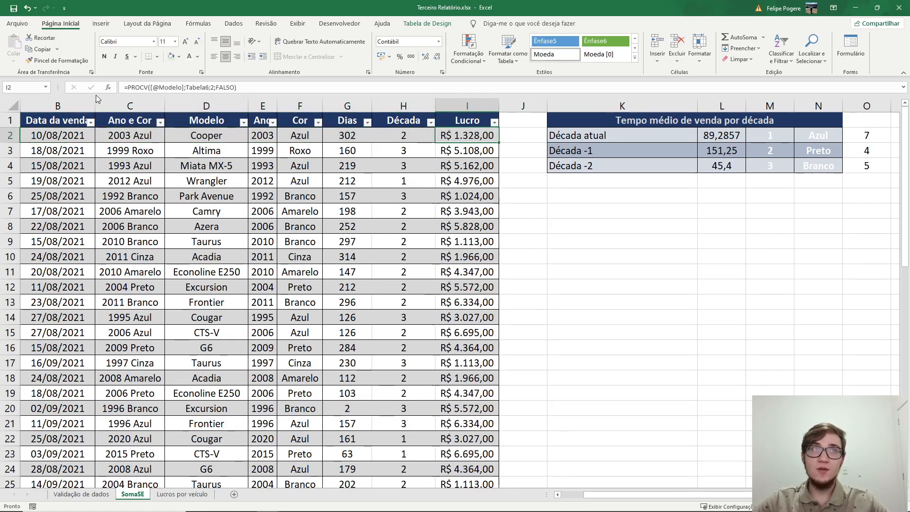
pyautogui.moveTo(143, 87); pyautogui.dragTo(400, 95)
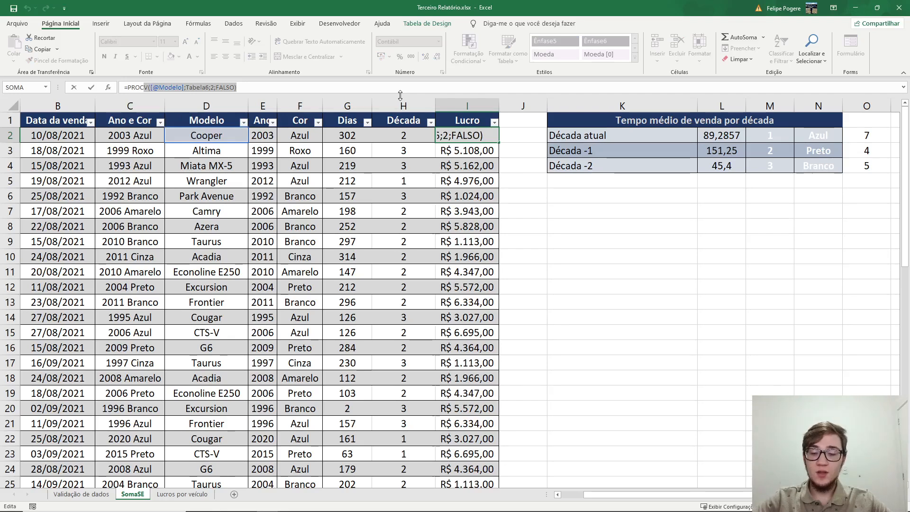
pyautogui.write('h')
pyautogui.press('Tab')
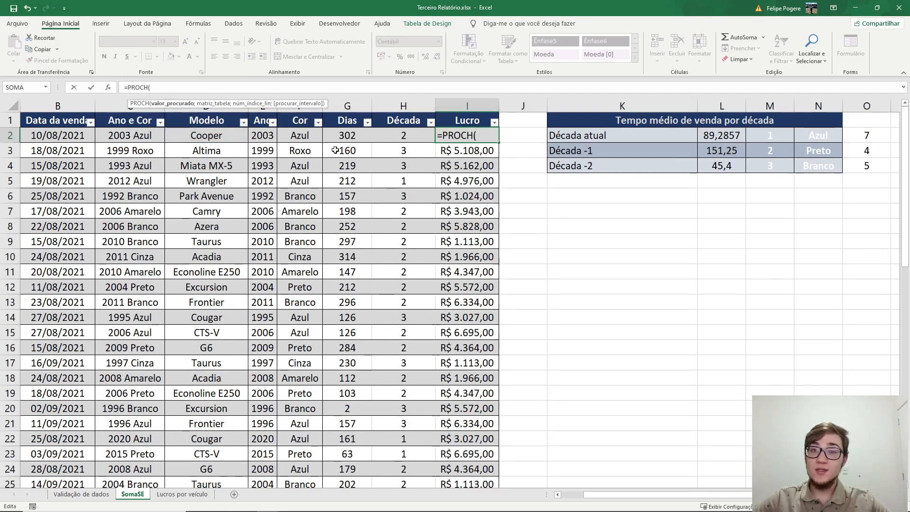
pyautogui.click(225, 133)
pyautogui.write(';')
# - Complete the PROCH formula in I2 with the range E1:U2 from Lucros por veículo, row index 2 and FALSO
pyautogui.click(182, 494)
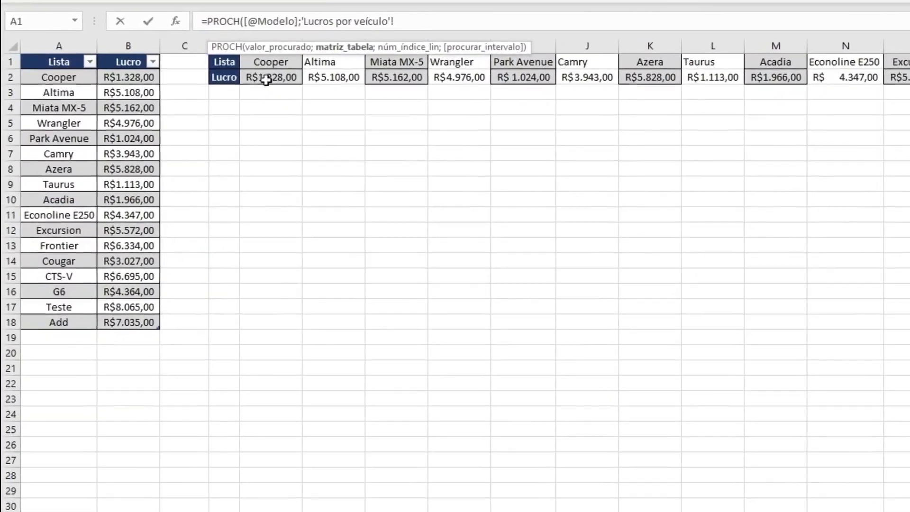
pyautogui.moveTo(180, 113); pyautogui.dragTo(476, 104)
pyautogui.moveTo(701, 62); pyautogui.dragTo(909, 60)
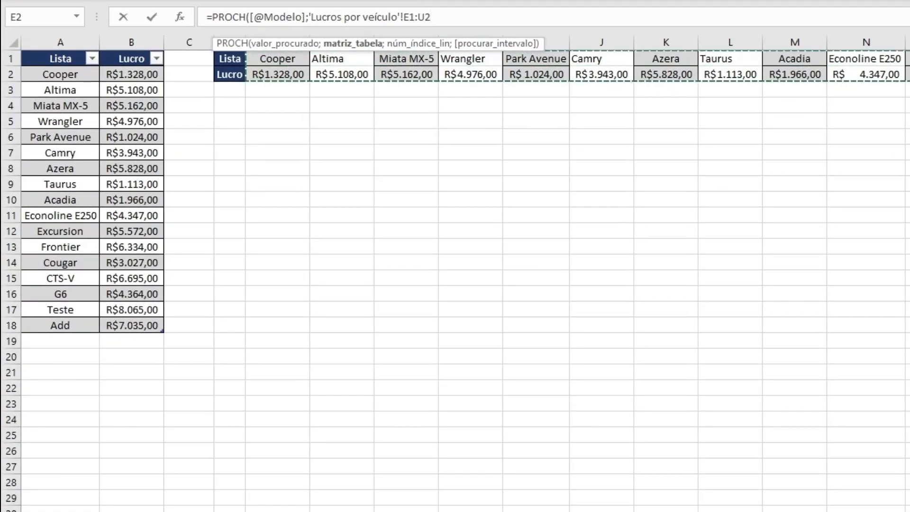
pyautogui.write(';')
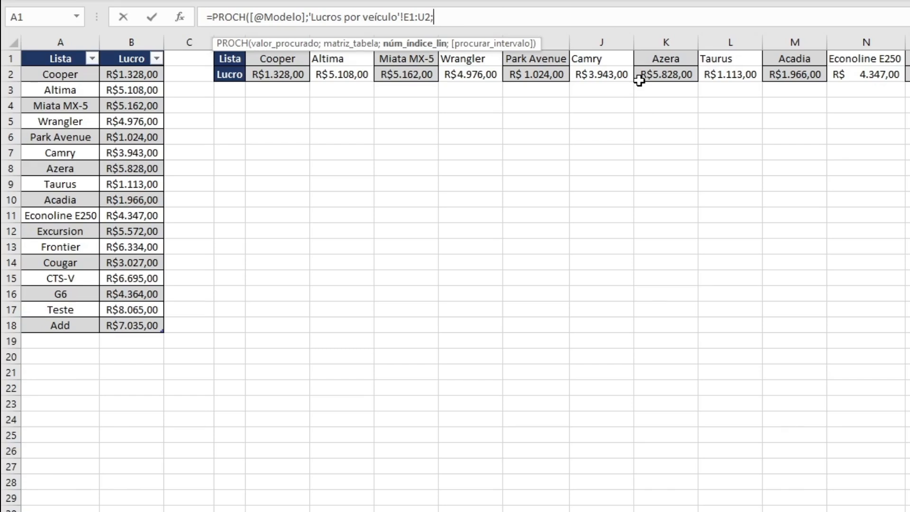
pyautogui.write('2;')
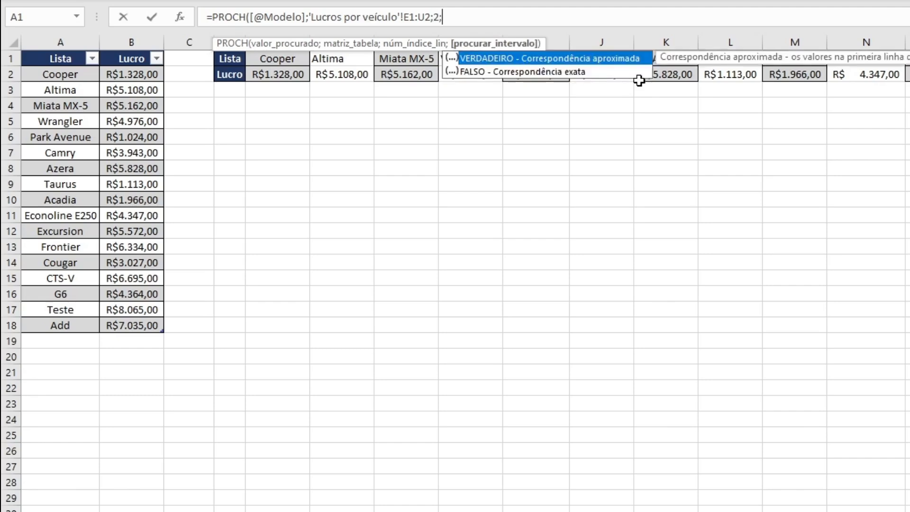
pyautogui.press('Down')
pyautogui.press('Tab')
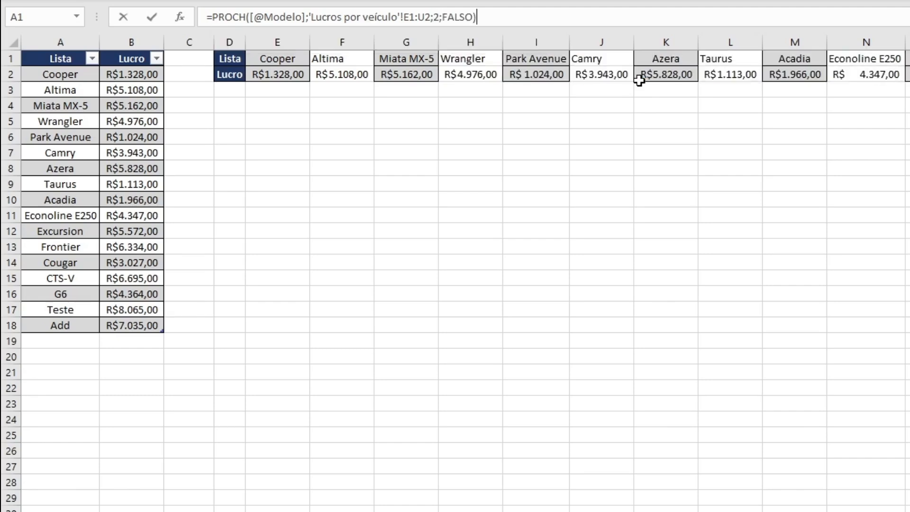
pyautogui.press('Return')
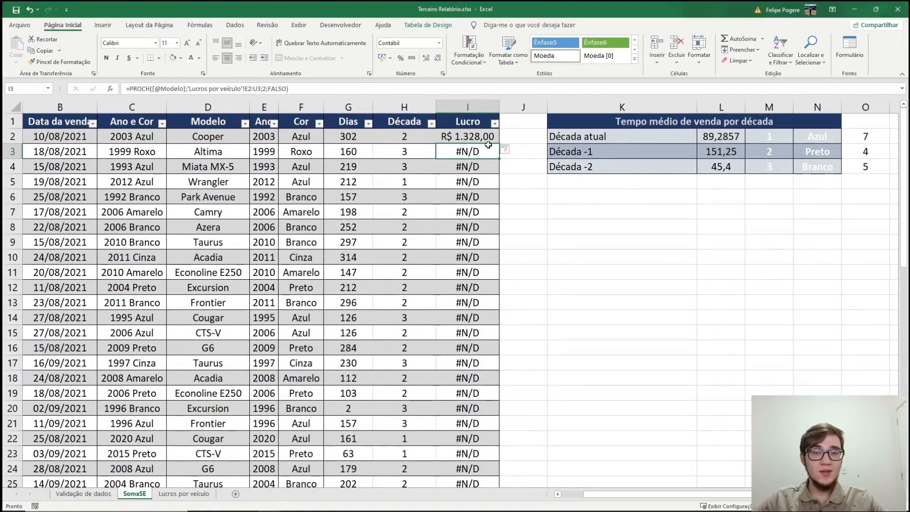
# - Make the PROCH table range in cell I2 absolute as $E$1:$U$2 and apply it to the Lucro column
pyautogui.click(471, 138)
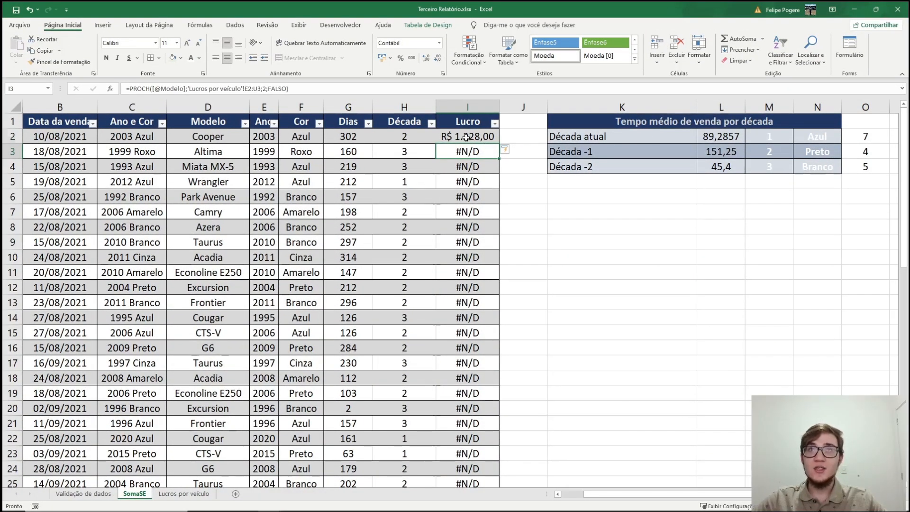
pyautogui.click(257, 89)
pyautogui.press('F4')
pyautogui.click(263, 88)
pyautogui.press('F4')
pyautogui.press('Return')
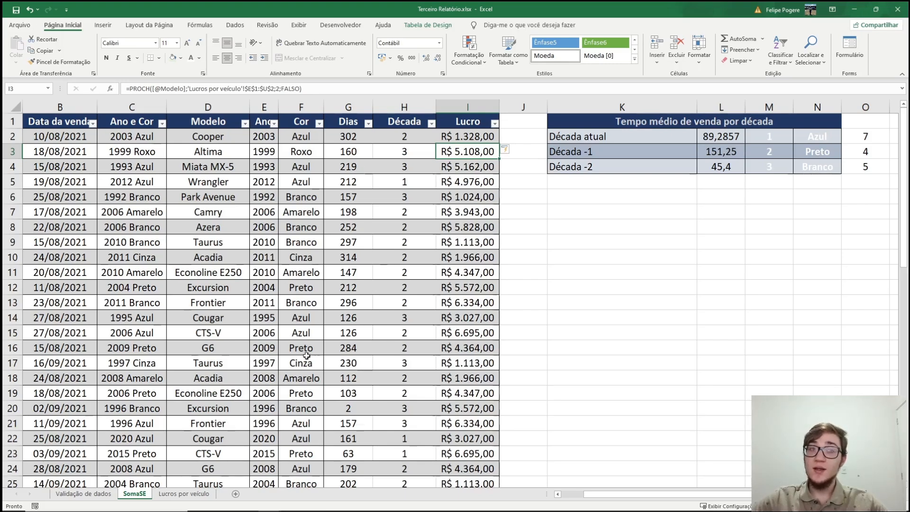
# - Compare the layout of the vertical and horizontal profit tables on the Lucros por veículo sheet
pyautogui.click(175, 494)
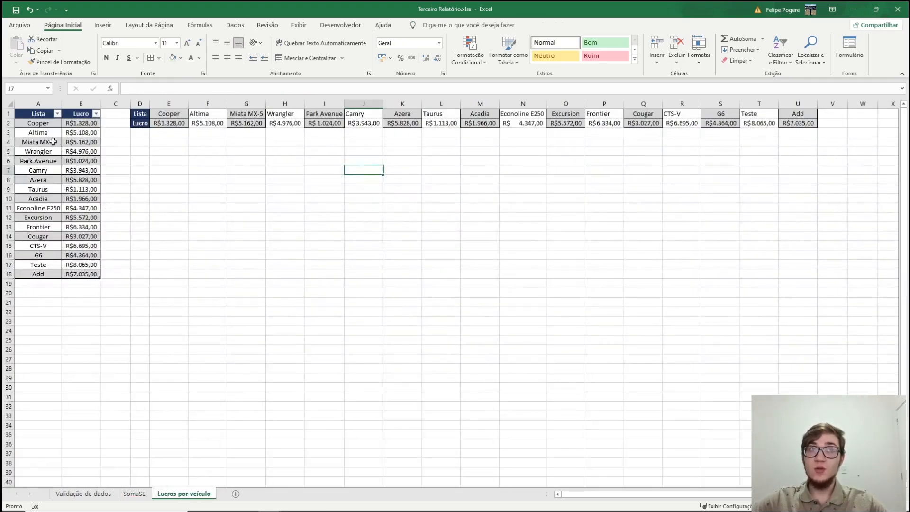
pyautogui.moveTo(37, 113); pyautogui.dragTo(90, 275)
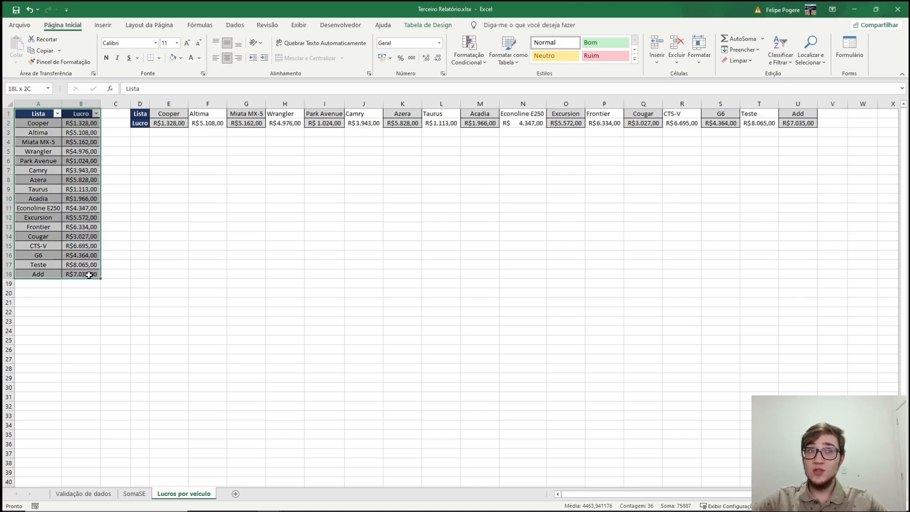
pyautogui.moveTo(142, 114); pyautogui.dragTo(805, 124)
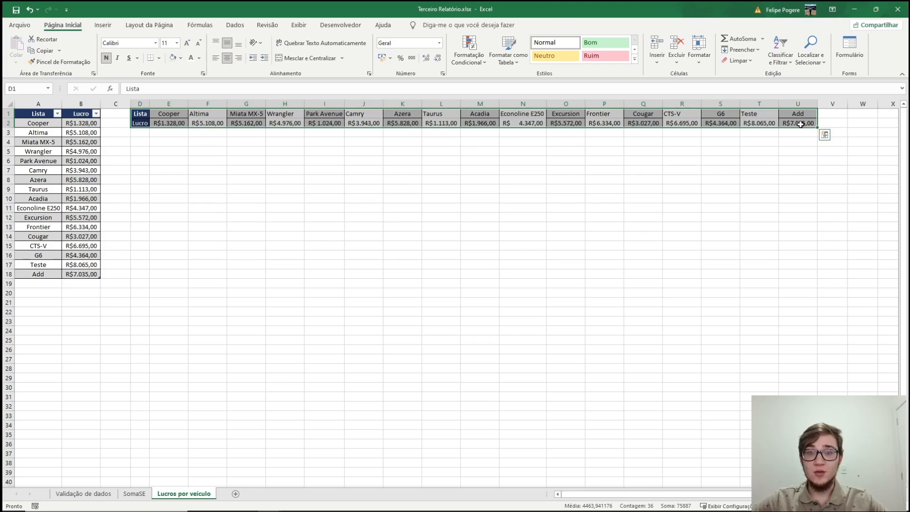
# - Add a new entry Exemplo with a profit of 5 in row 19, directly below the vertical table's Add row
pyautogui.hotkey('ctrl', 'z')
pyautogui.write('Ex')
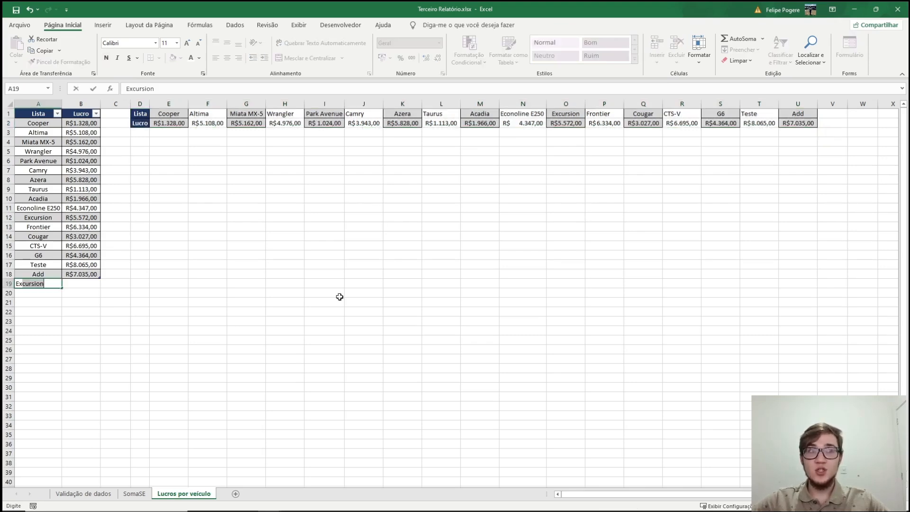
pyautogui.write('emplo')
pyautogui.press('Tab')
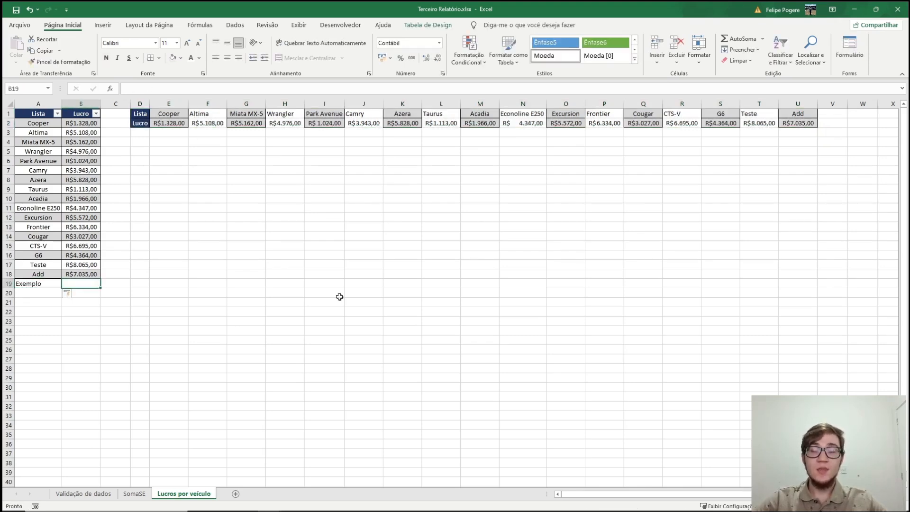
pyautogui.write('5')
pyautogui.press('Return')
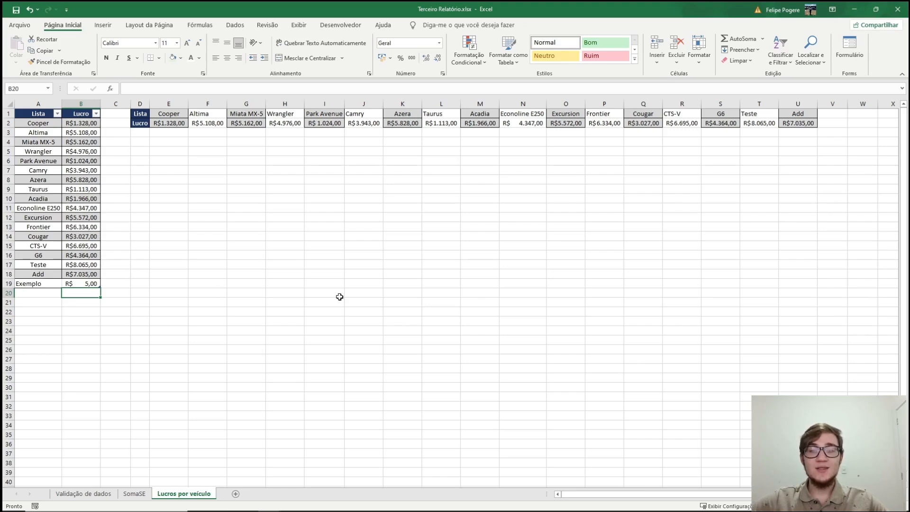
# - Examine the free columns beyond Add in the horizontal table, starting from cell V1
pyautogui.click(832, 114)
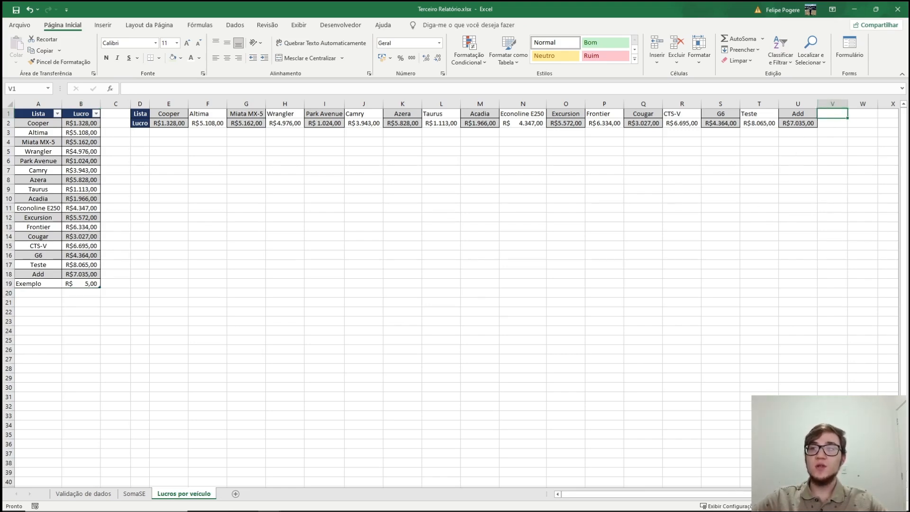
pyautogui.hscroll(5, 456, 294)
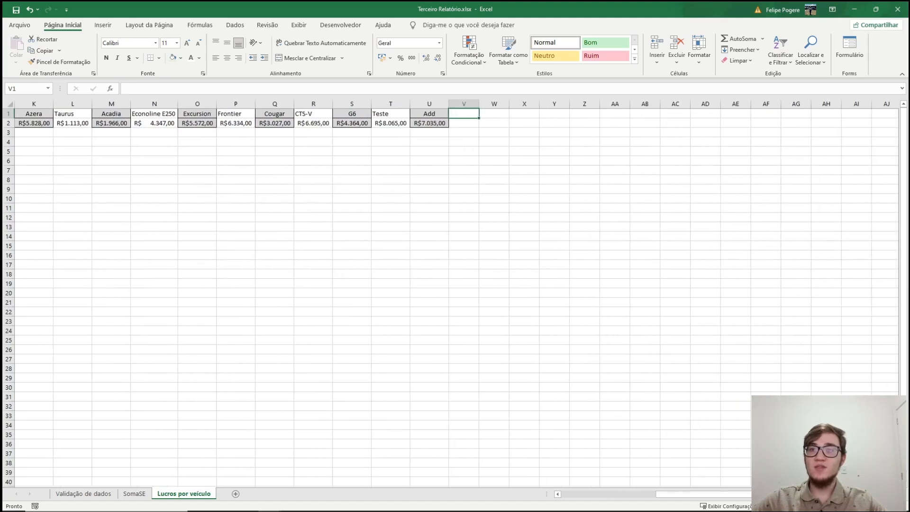